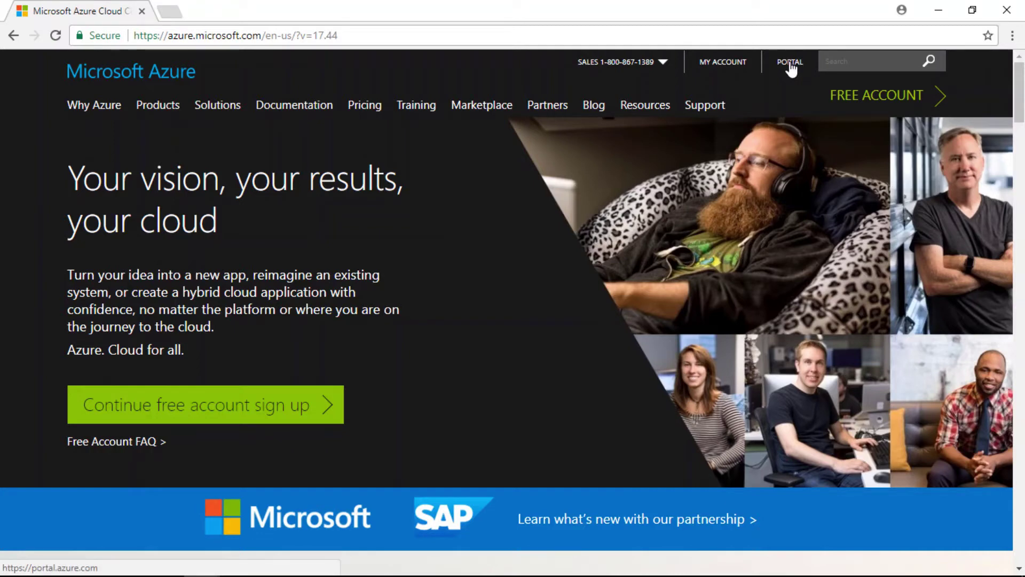
In the Azure portal, search the Marketplace for "wordpress" and start creating a WordPress Certified by Bitnami virtual machine
click(790, 63)
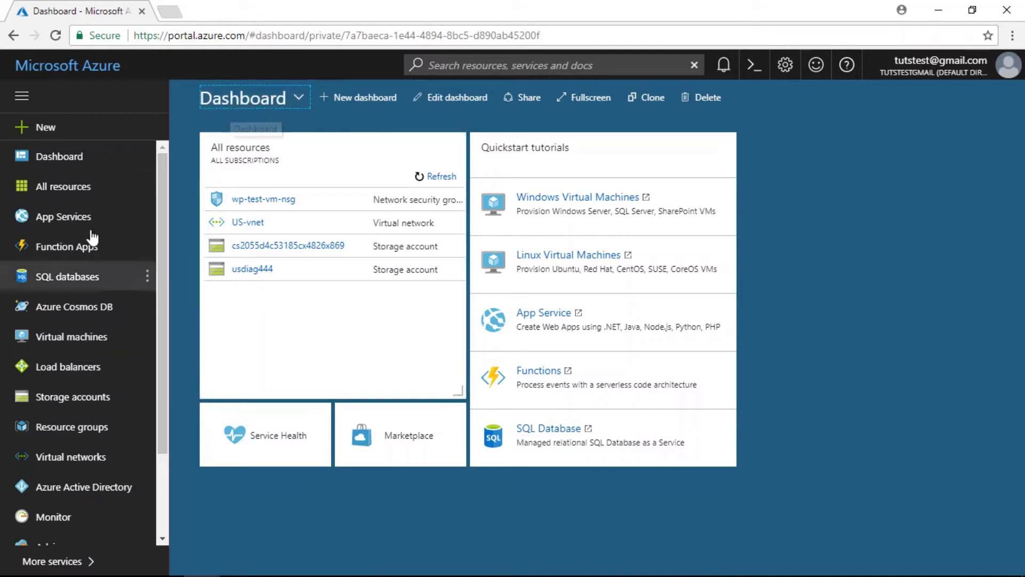
click(53, 132)
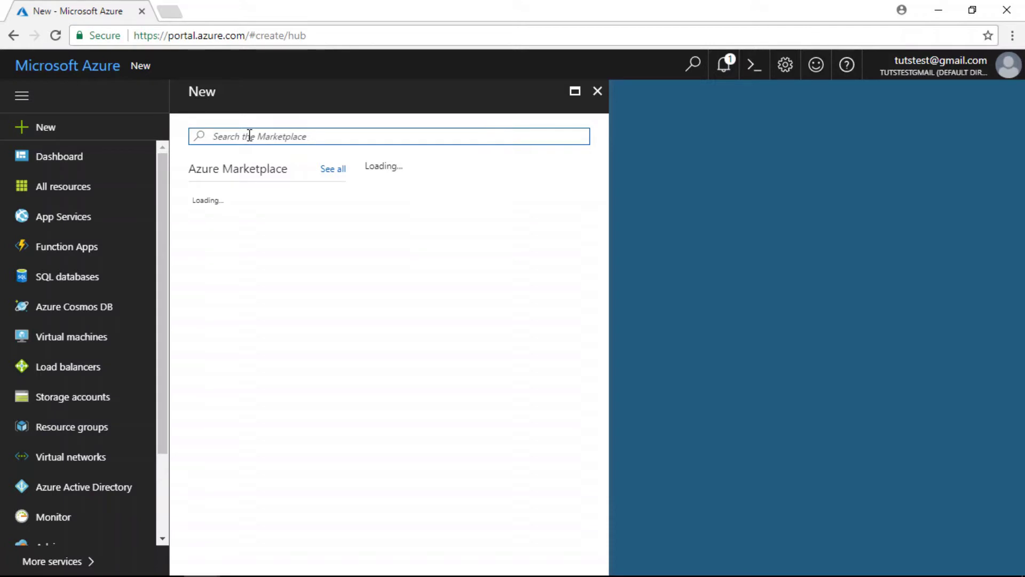
text(wordpress)
key(Return)
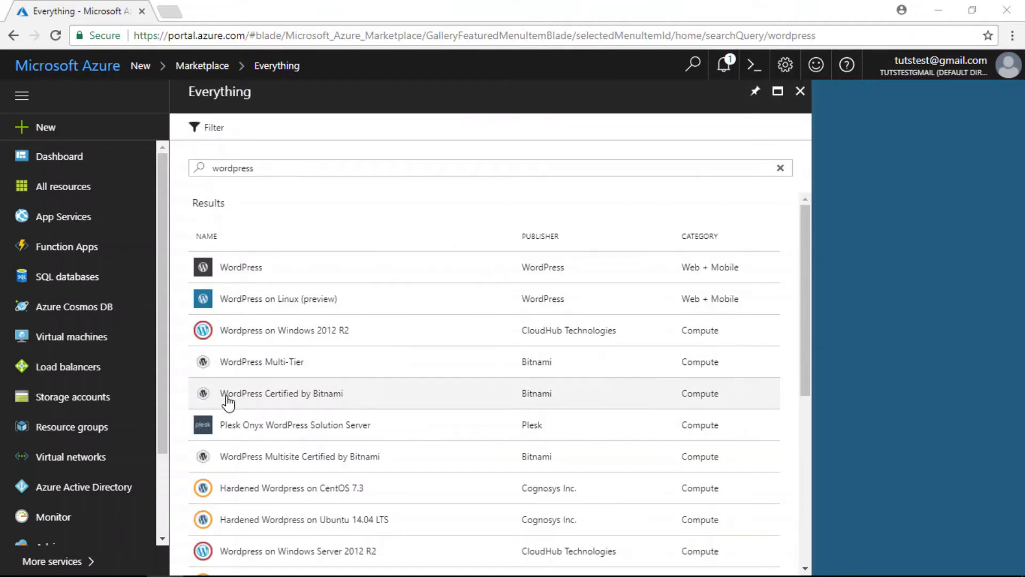
click(338, 401)
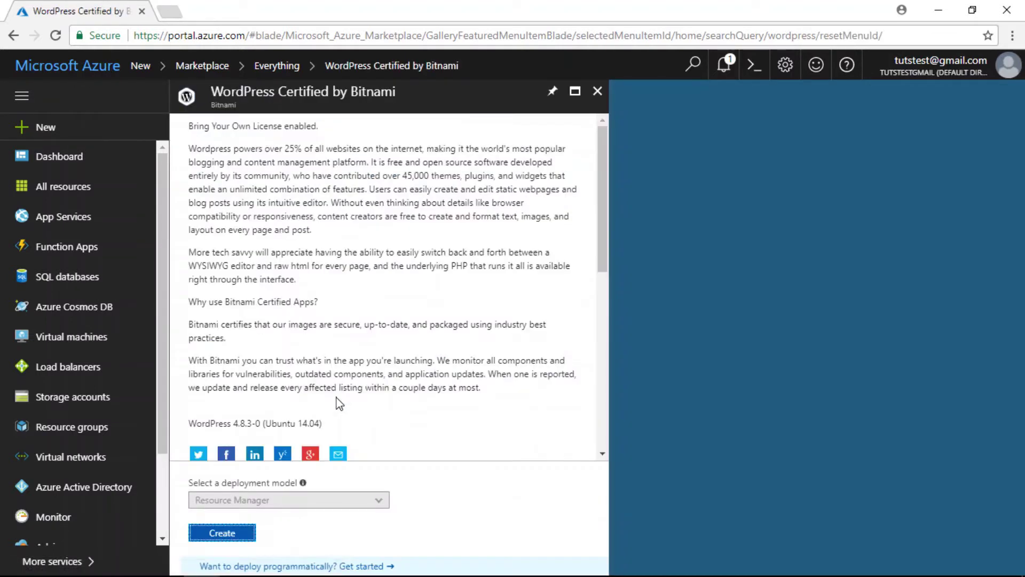
click(209, 538)
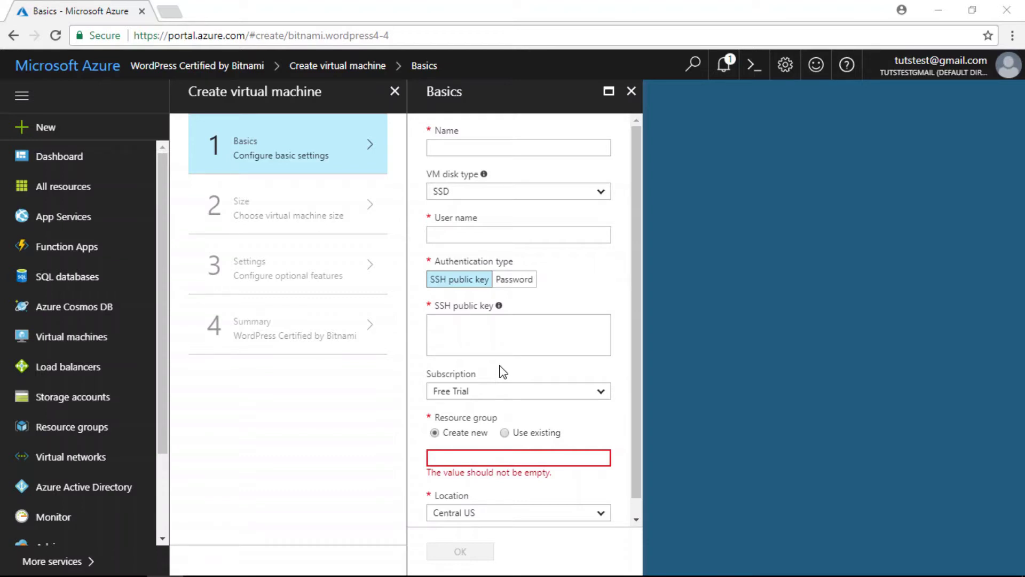
Name the virtual machine wp-test-vm2 and set its disk type to HDD
click(473, 148)
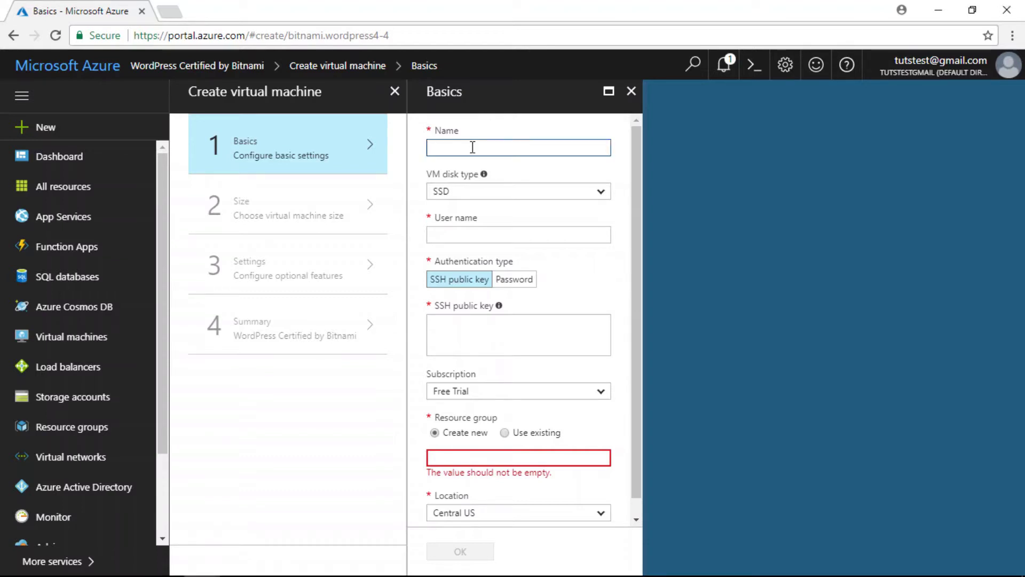
text(wp-trs)
key(BackSpace)
text(est-vm2)
click(569, 192)
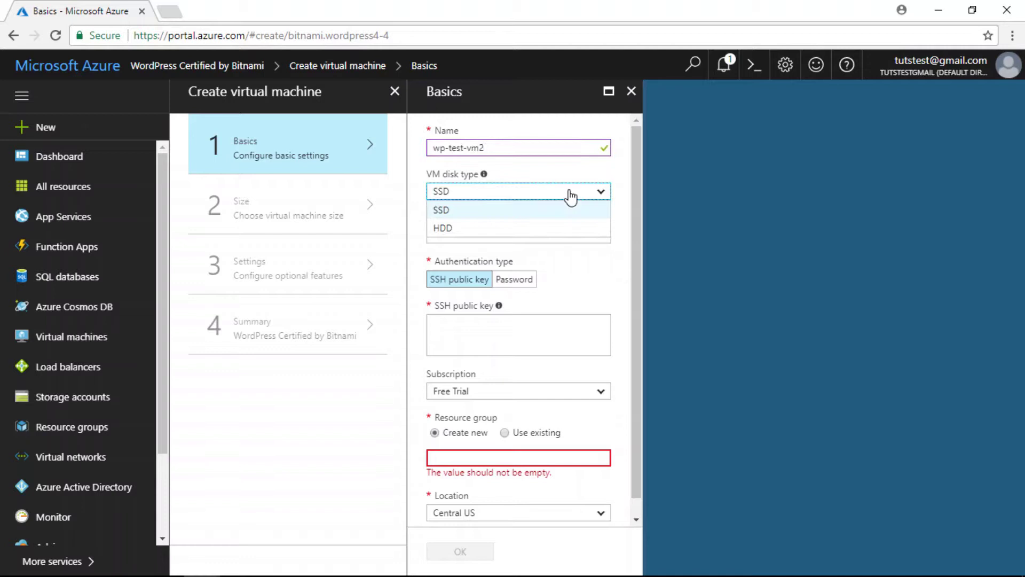
click(448, 229)
Set the user name to tutstest, choose password authentication, and enter the account password in both password fields
click(463, 235)
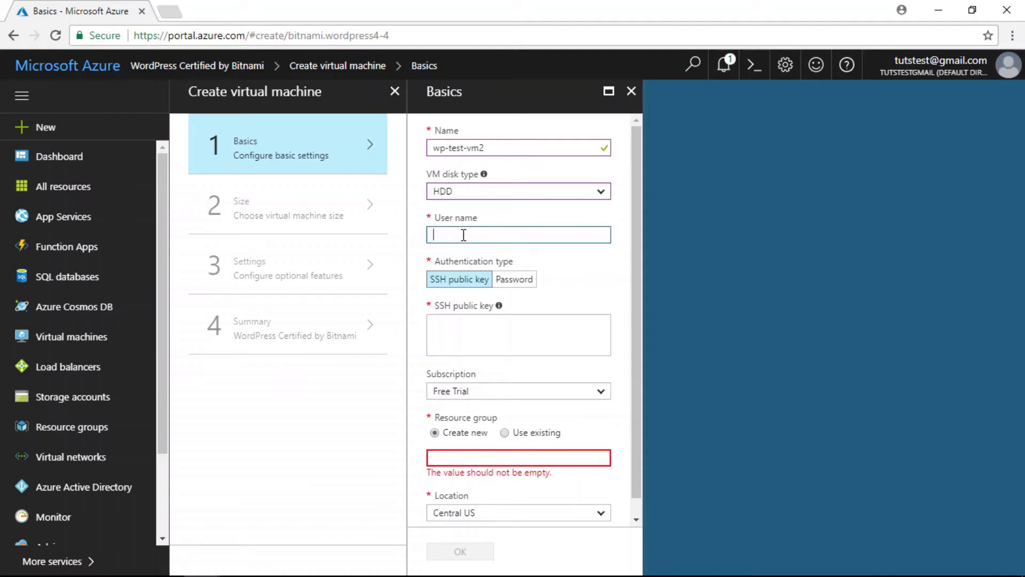
text(tutstest)
click(529, 280)
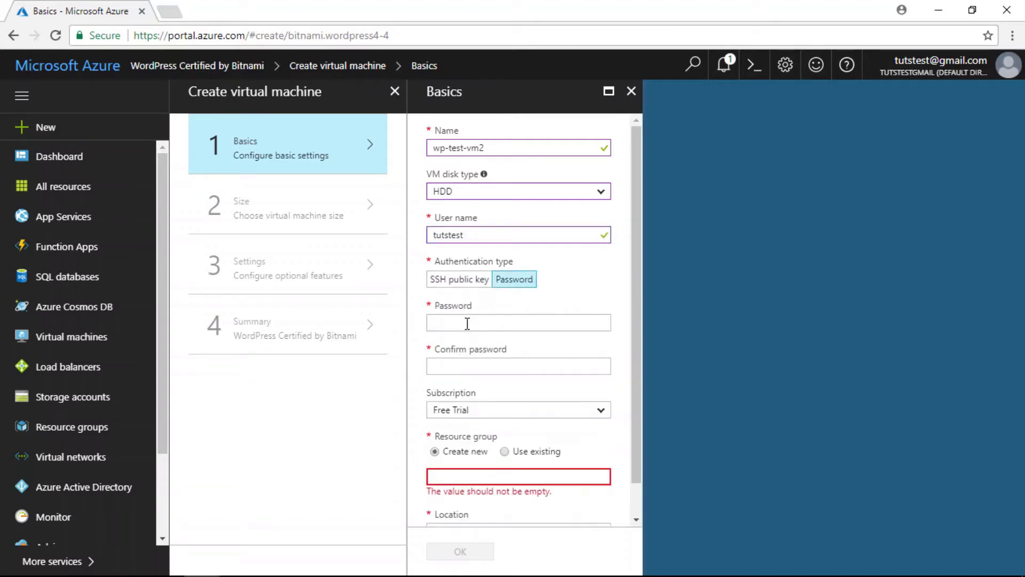
click(467, 323)
text(•••••••••••)
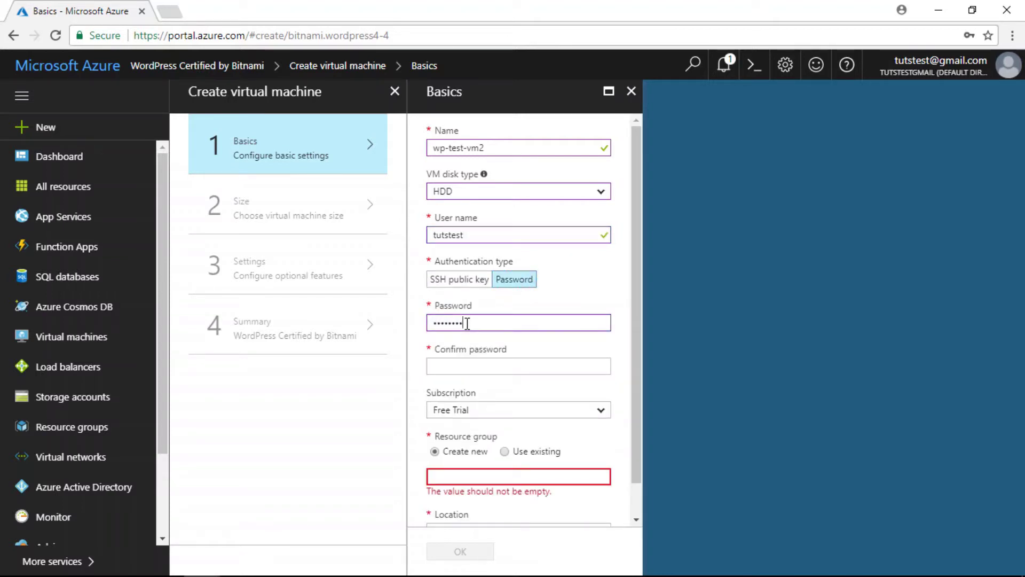
text(••••)
click(458, 363)
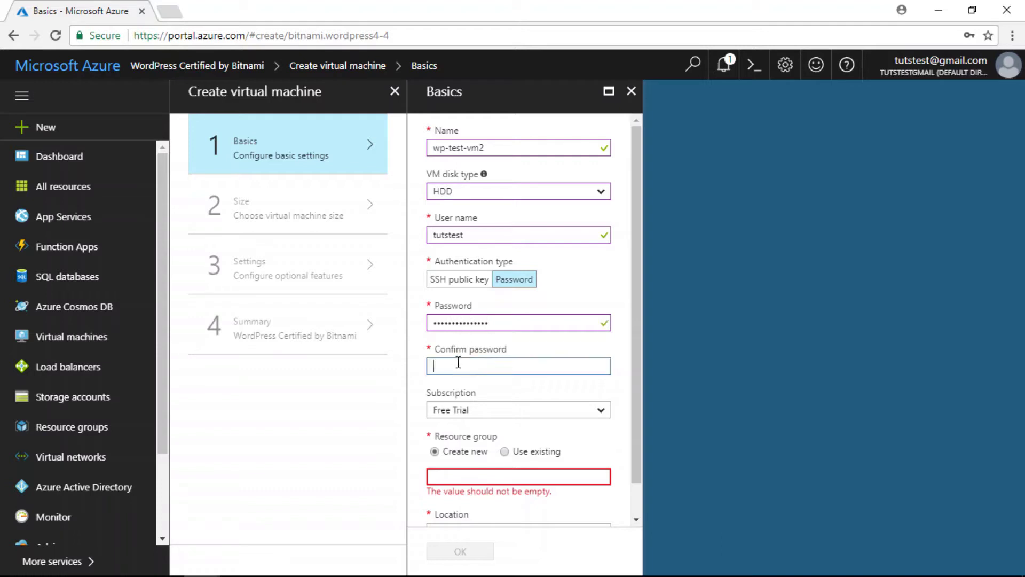
text(•••••••••••••••)
Assign the virtual machine to a new resource group named USA, and choose the A0 Standard size
drag(633, 393, 649, 447)
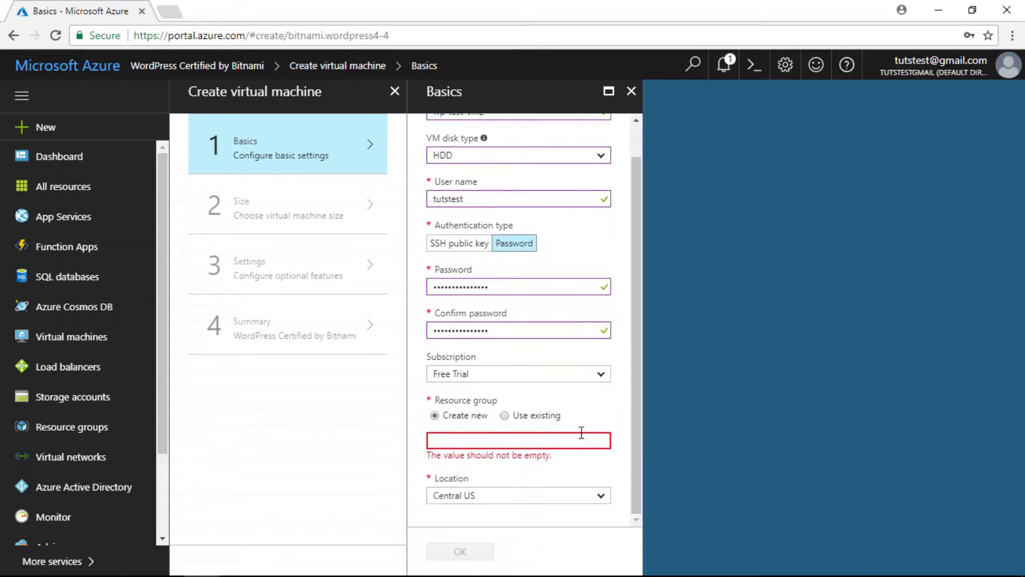
click(469, 439)
text(USA)
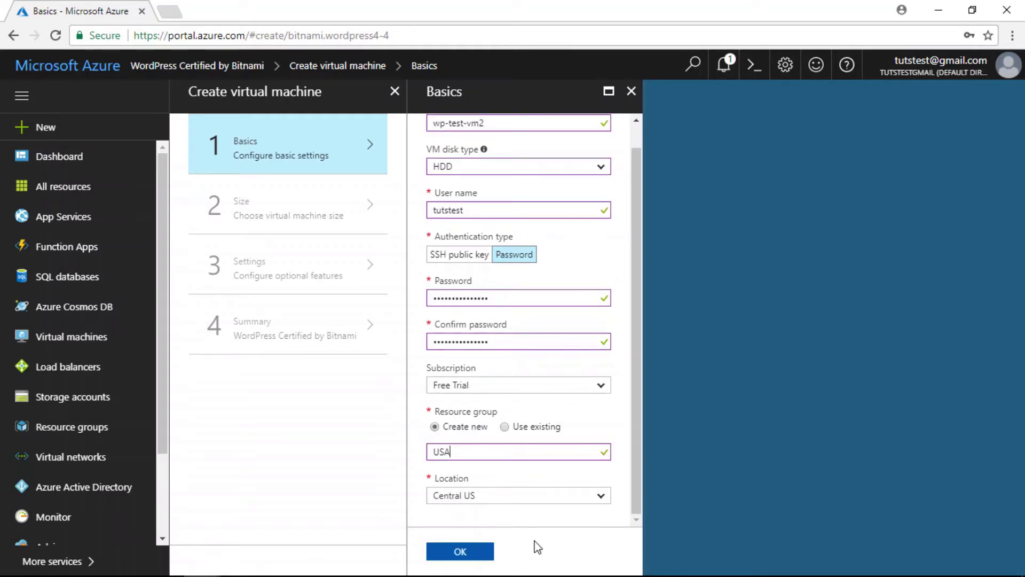
click(465, 555)
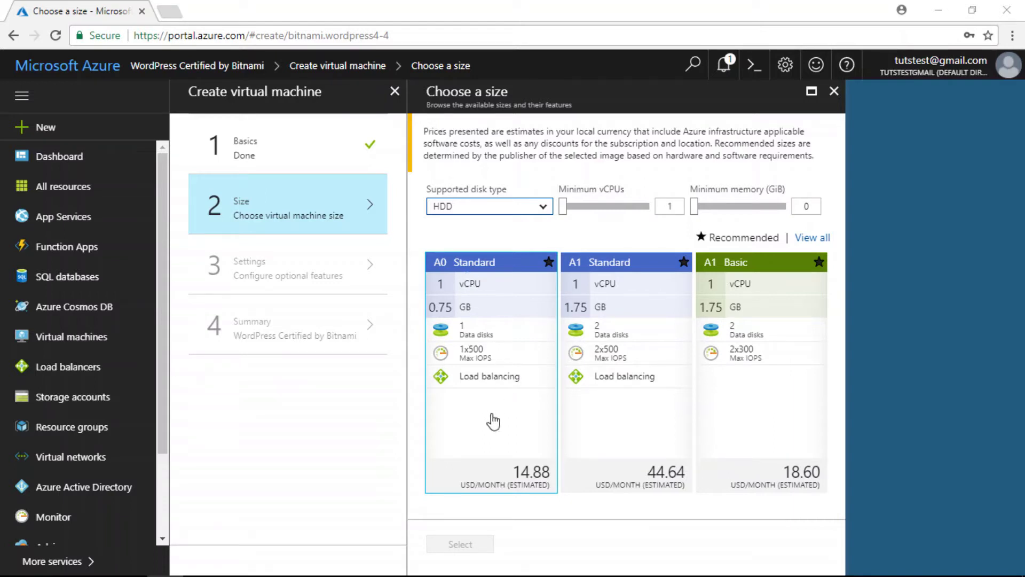
click(494, 421)
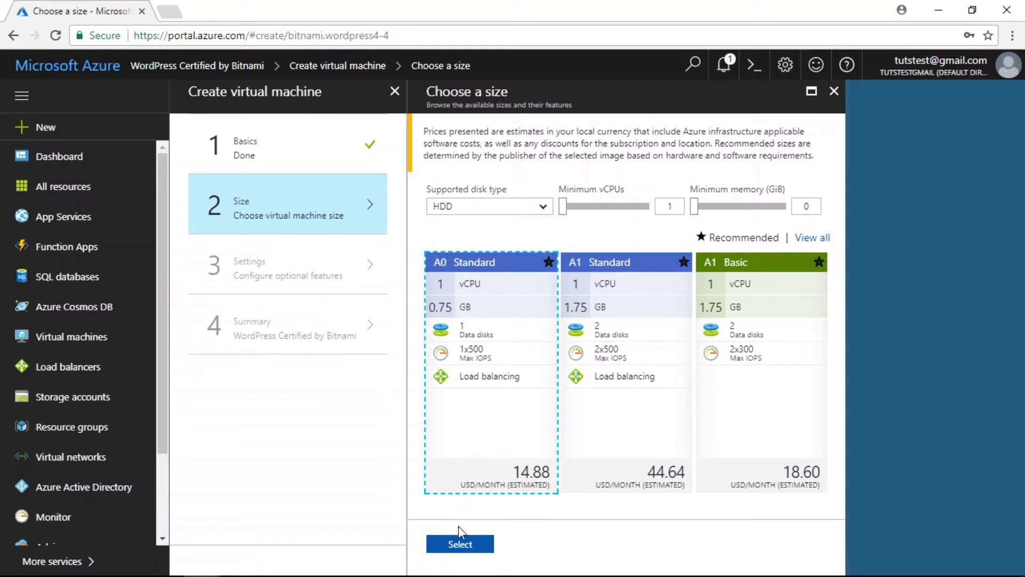
click(458, 545)
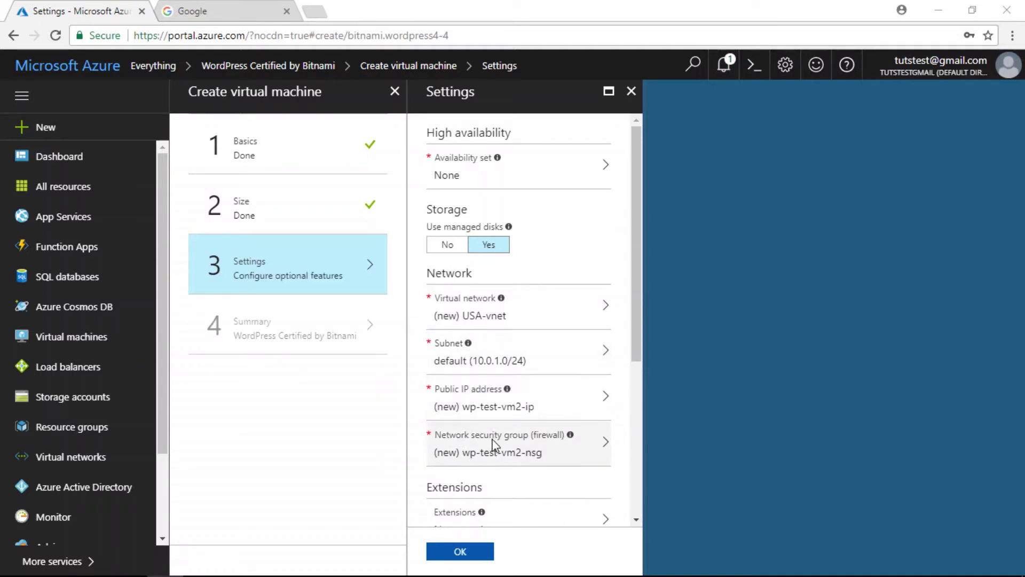
Accept the optional settings with auto-shutdown off and create the virtual machine from the summary
drag(633, 337, 646, 513)
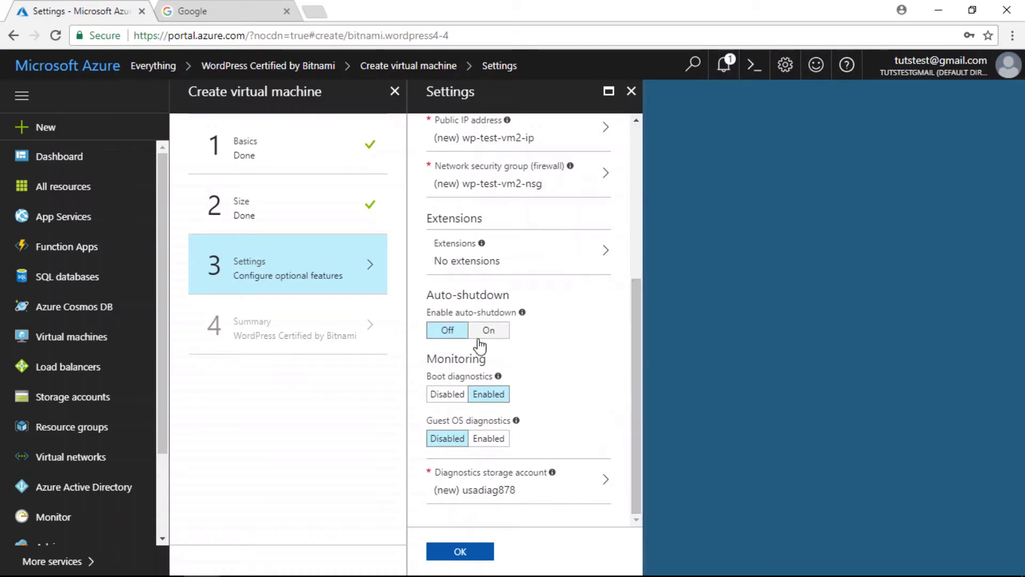
click(447, 335)
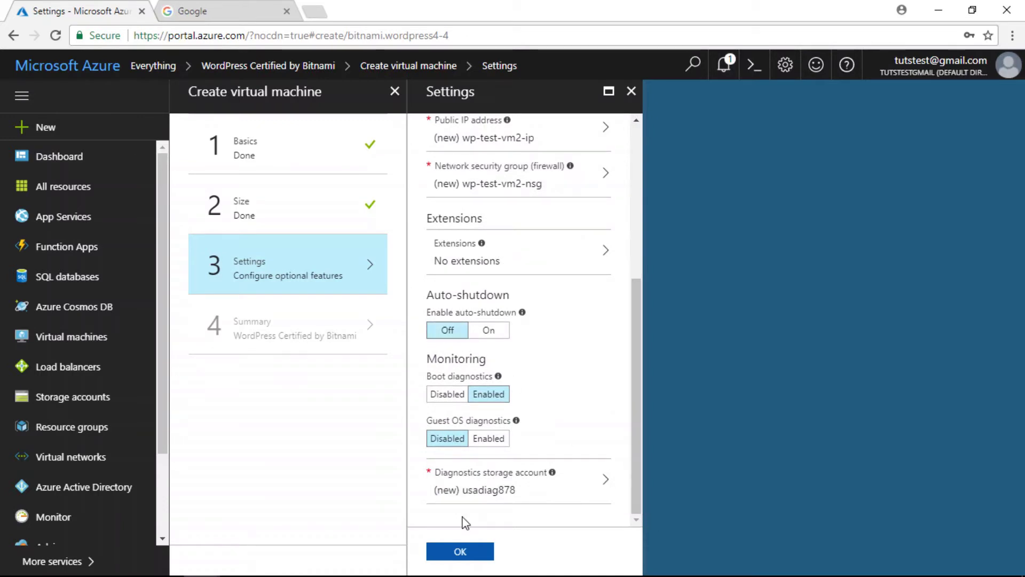
click(457, 558)
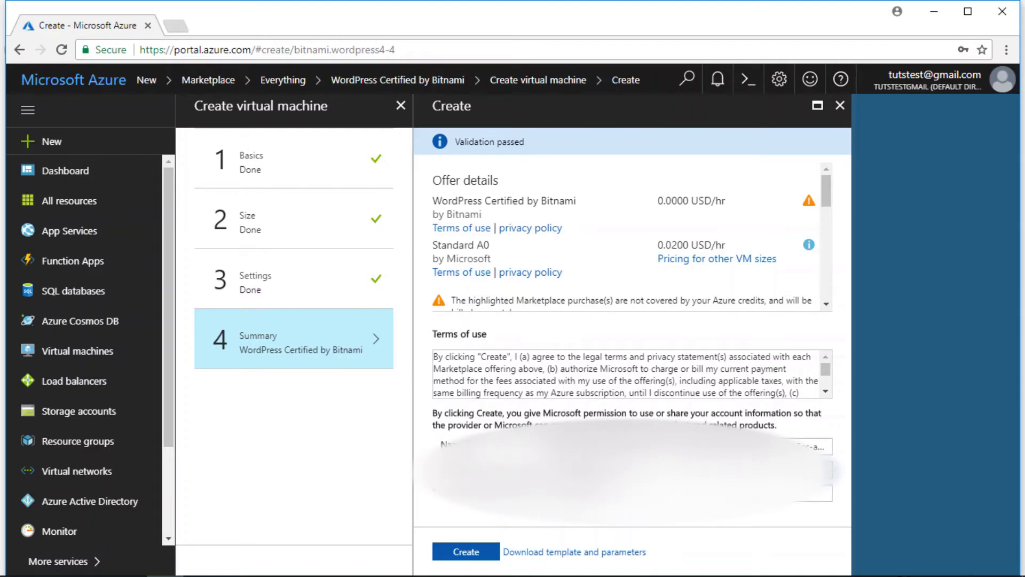
click(466, 553)
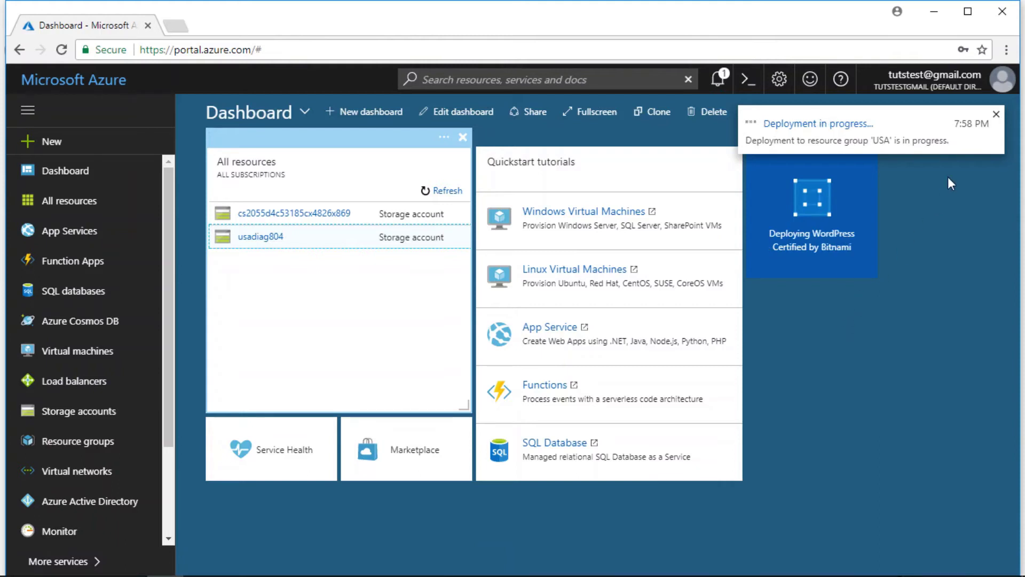
click(996, 114)
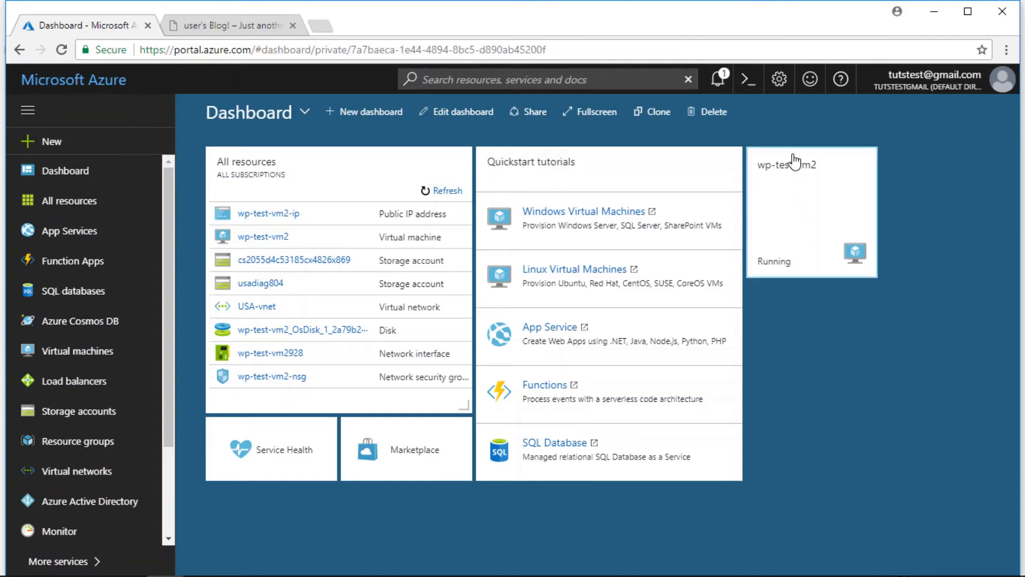
Open the boot diagnostics of the wp-test-vm2 virtual machine
mouse_move(800, 185)
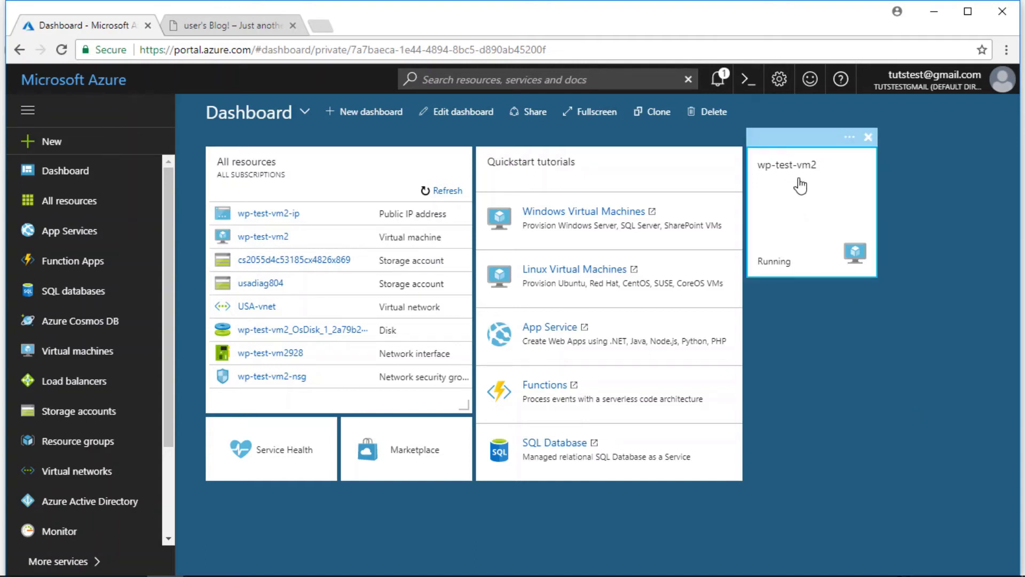
click(800, 186)
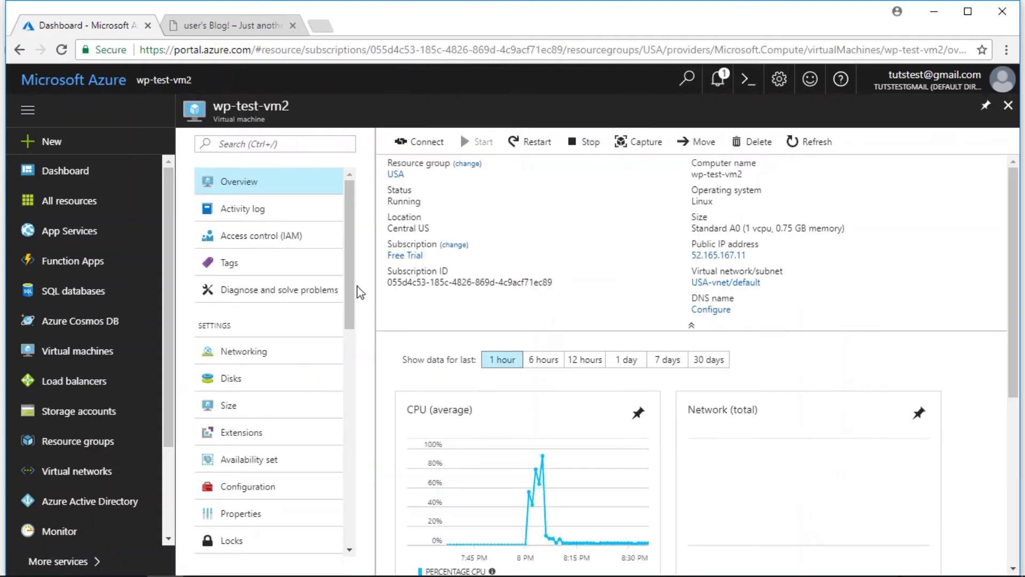
scroll(357, 328, down, 3)
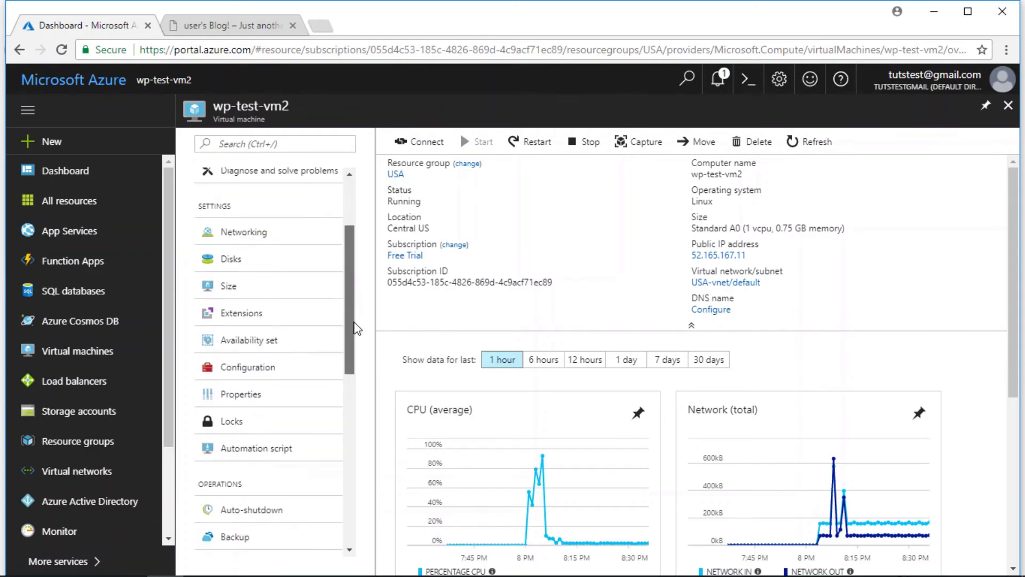
drag(356, 328, 357, 499)
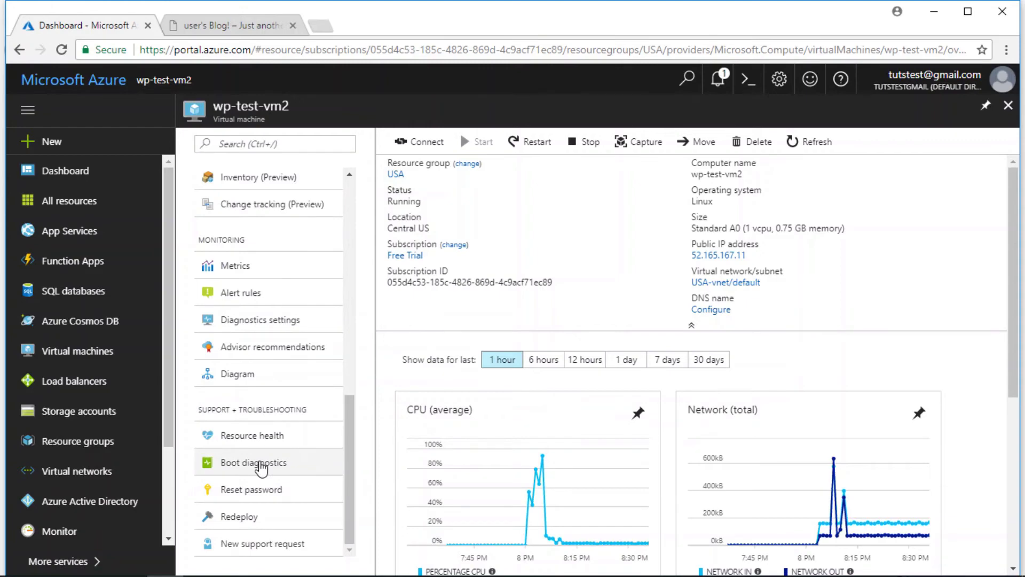
click(261, 465)
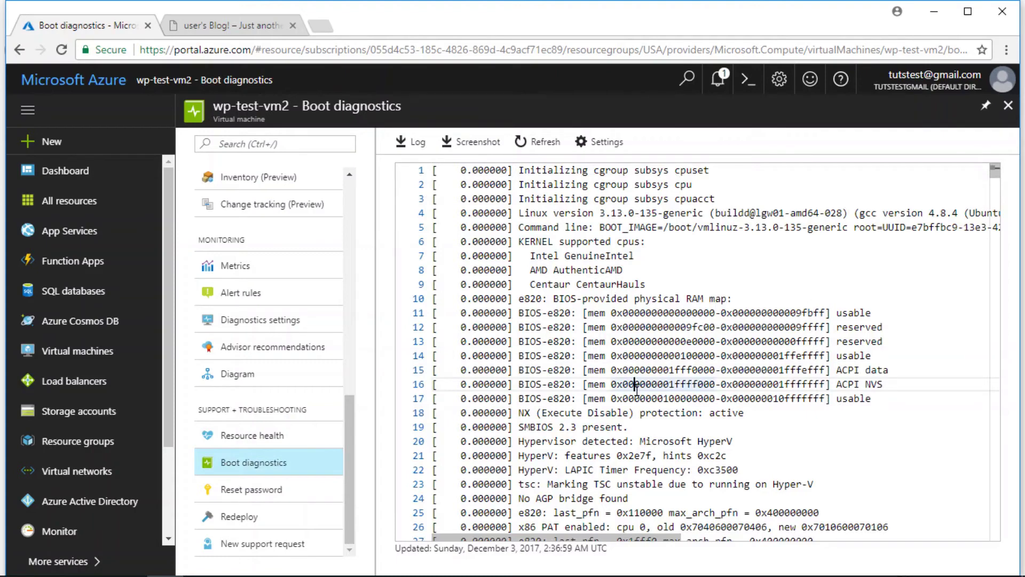
Search the boot log for "password" and select the generated Bitnami application password
key(ctrl+f)
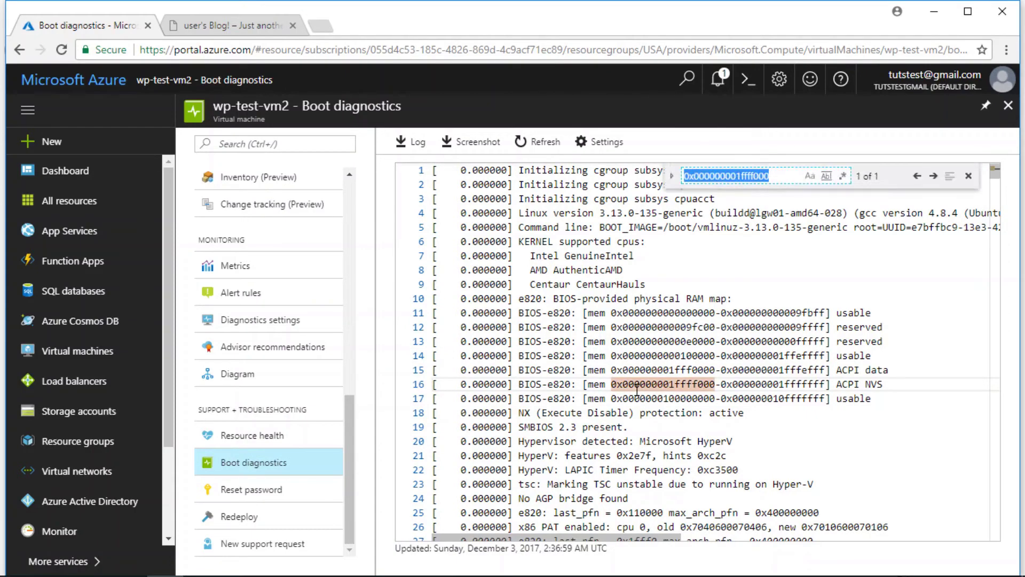
click(773, 183)
double_click(769, 176)
key(BackSpace)
text(pa)
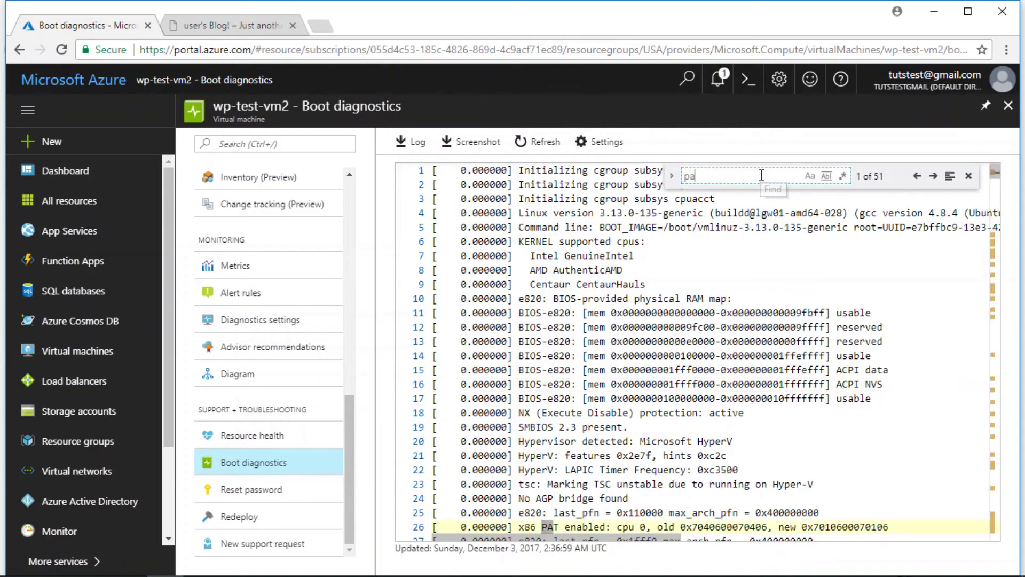
text(ssword)
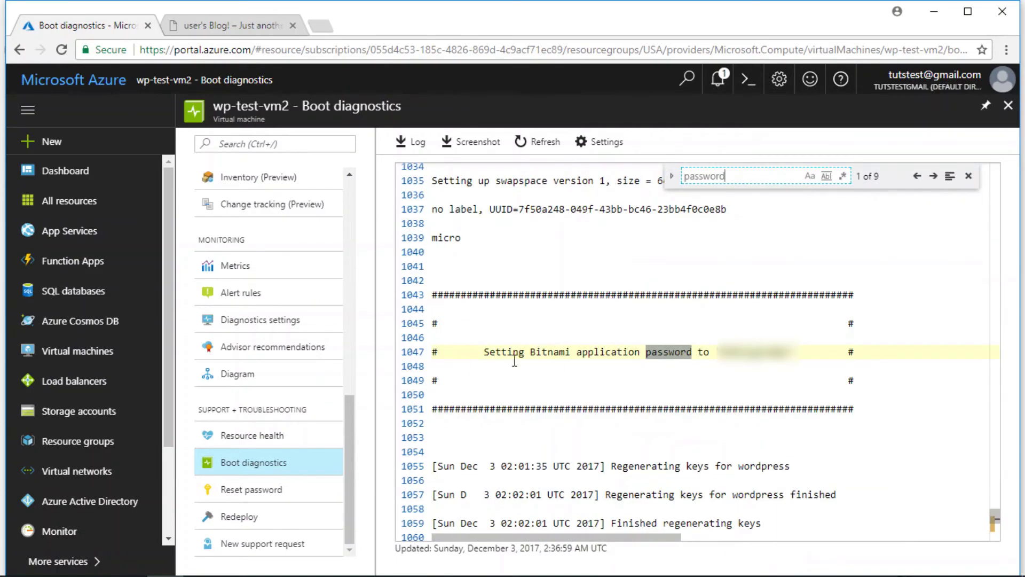
click(498, 353)
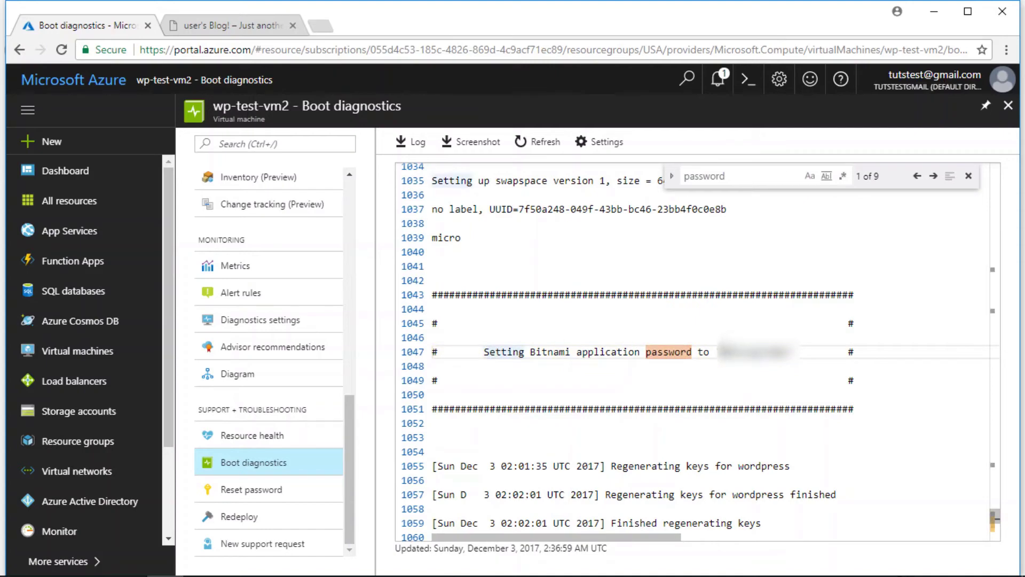
drag(721, 352, 791, 352)
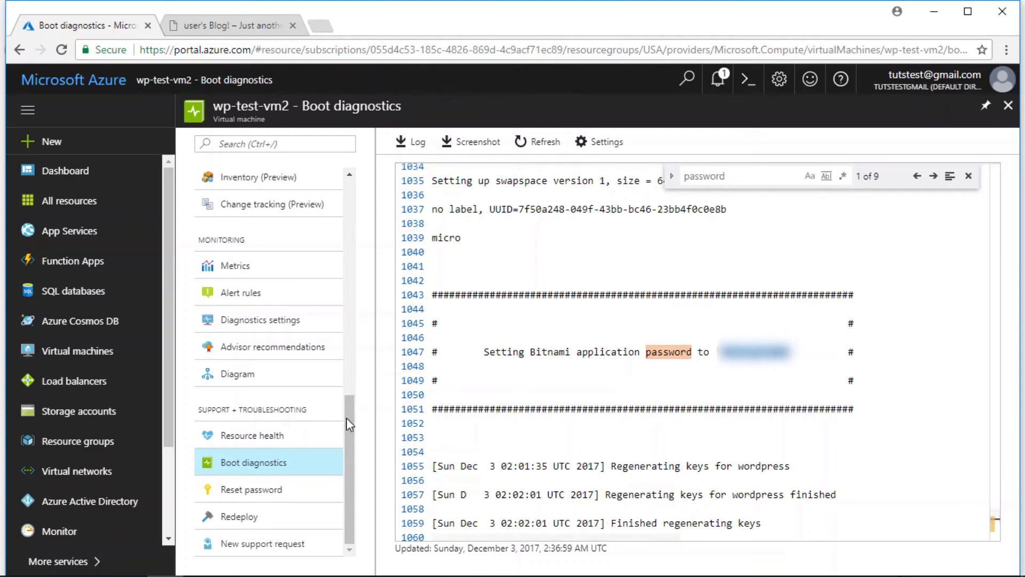
Check the public IP address in the virtual machine's overview and switch to the already loaded WordPress blog page
scroll(346, 386, up, 6)
scroll(347, 235, up, 4)
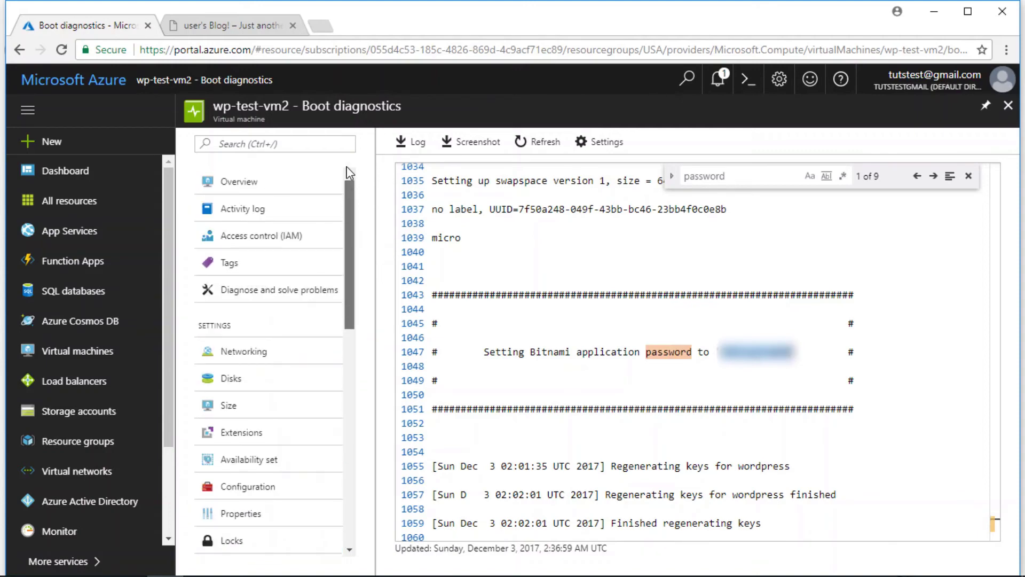
click(277, 190)
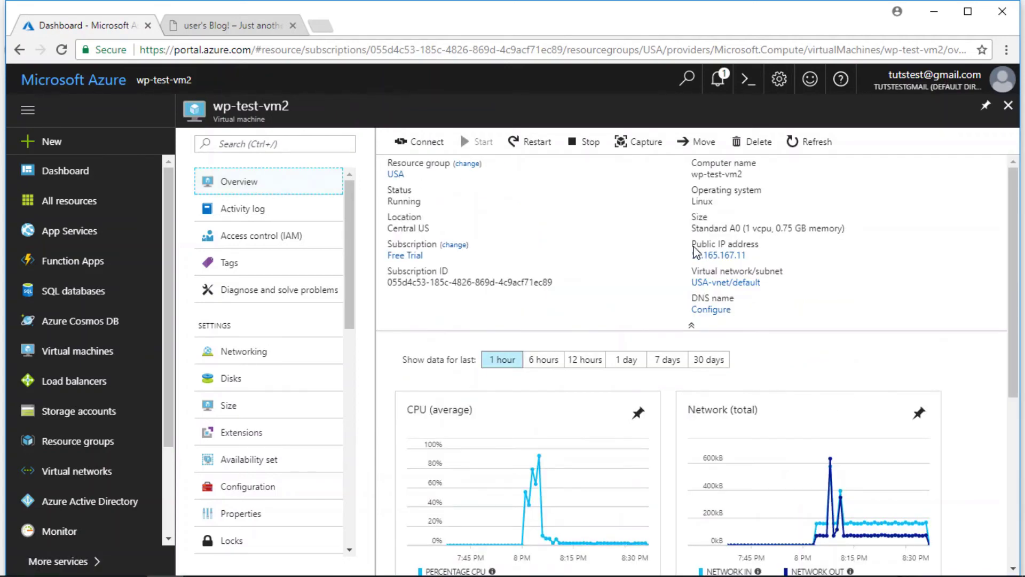
mouse_move(695, 260)
mouse_move(740, 262)
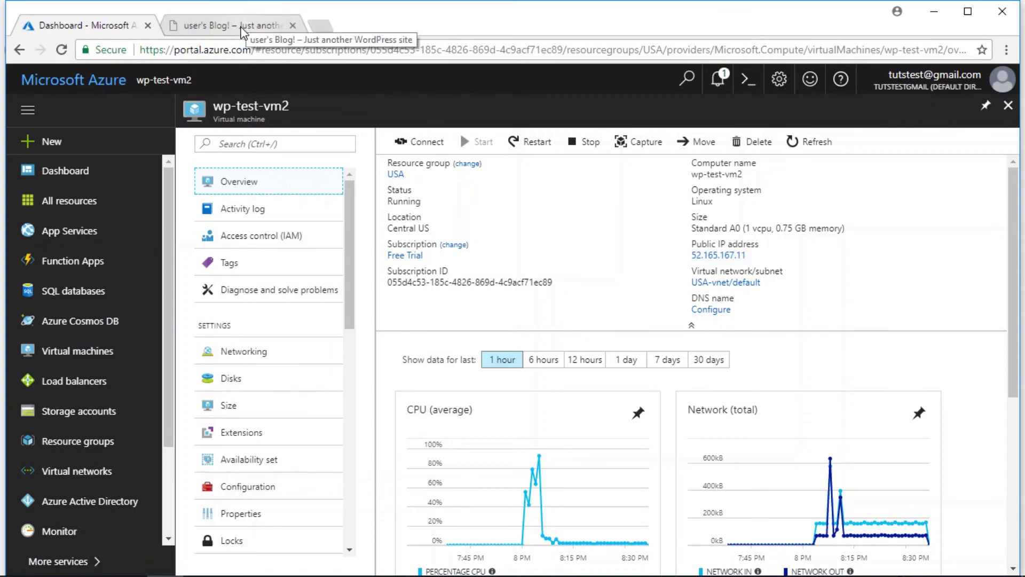
click(243, 30)
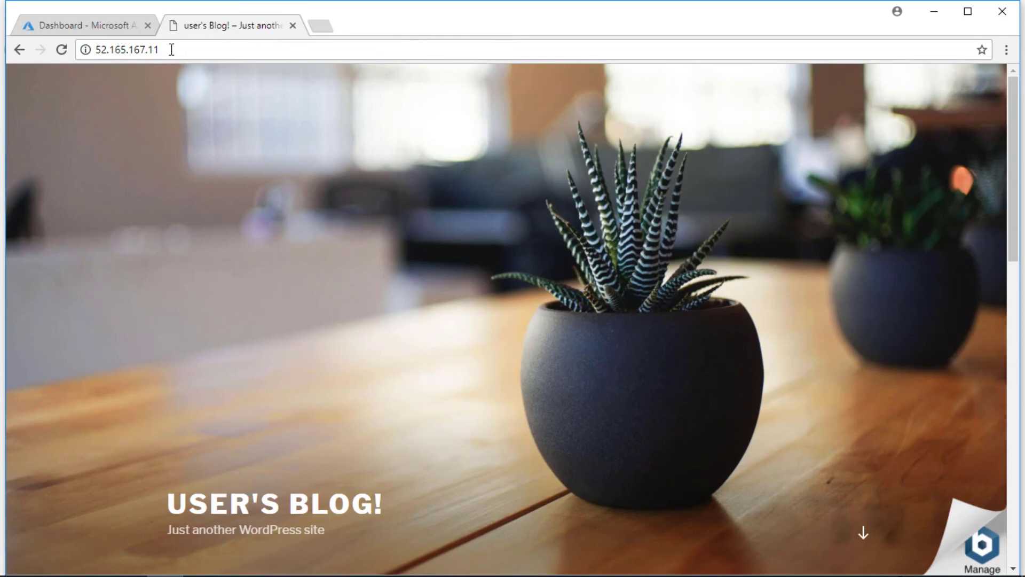
Open the WordPress admin login page at 52.165.167.11/wp-admin
click(195, 49)
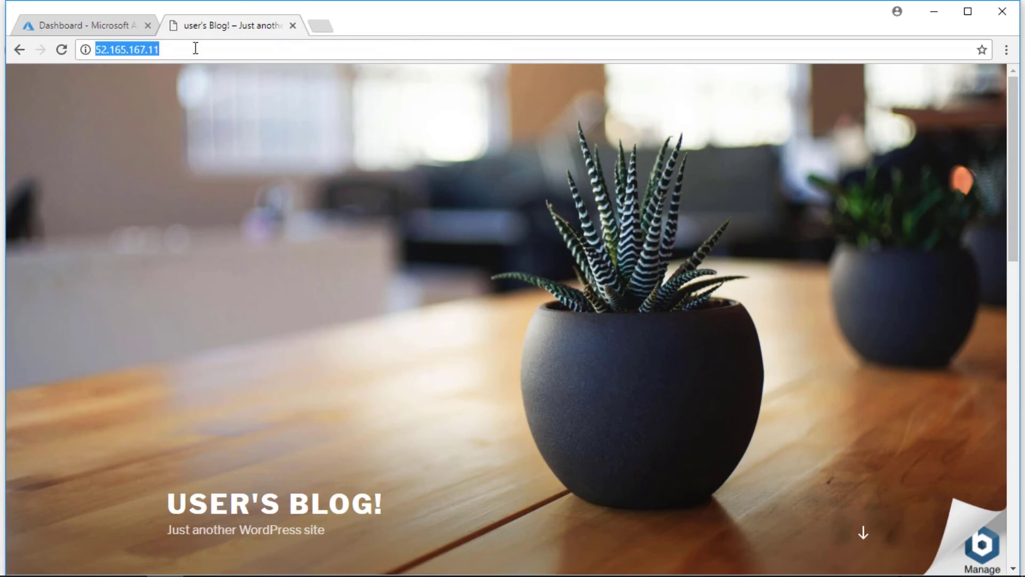
click(181, 49)
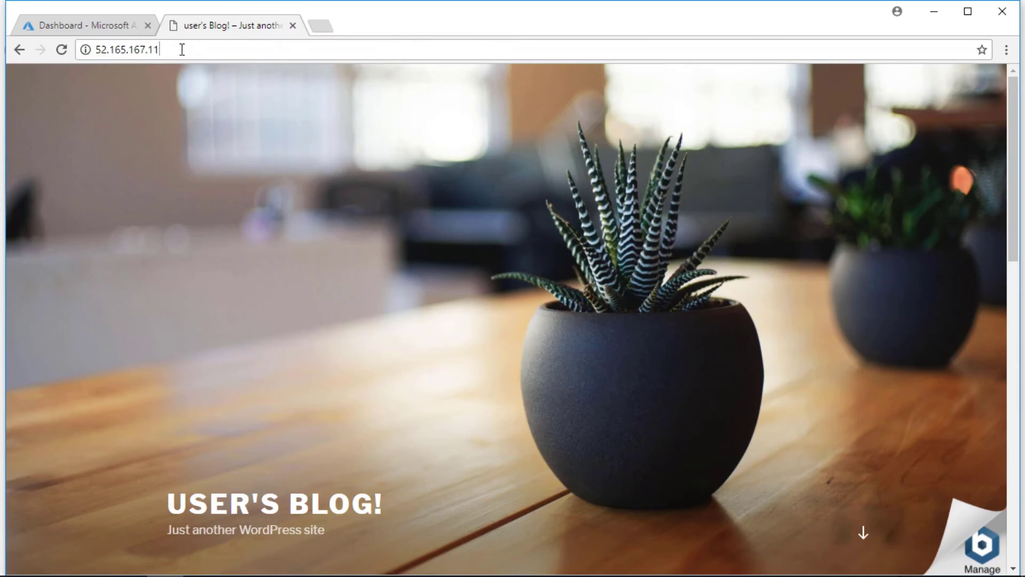
text(/wp)
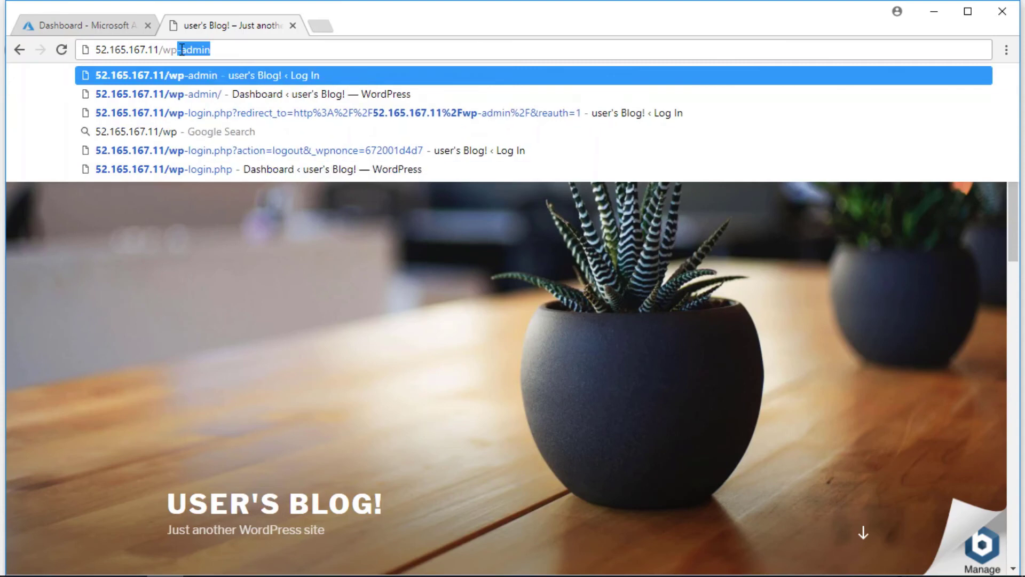
text(-admin)
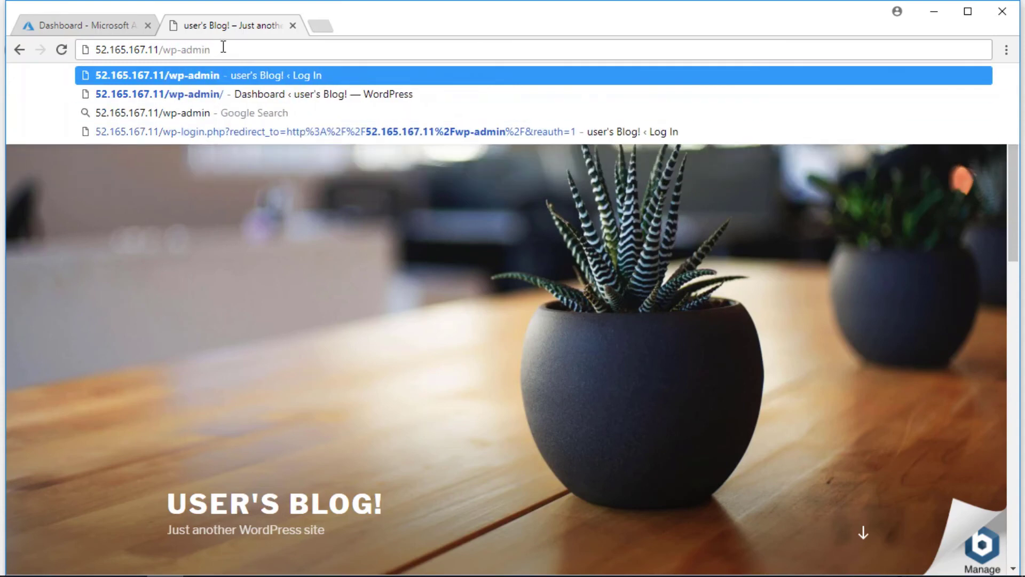
drag(219, 49, 95, 48)
click(224, 45)
key(Return)
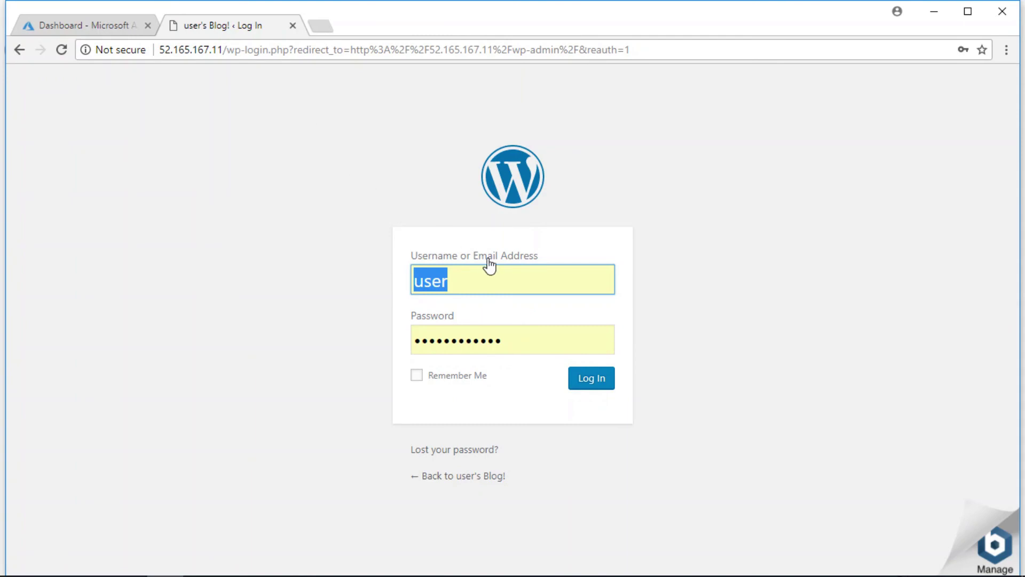
Log in to WordPress with the username "user" and the copied application password pasted into the password field
click(466, 289)
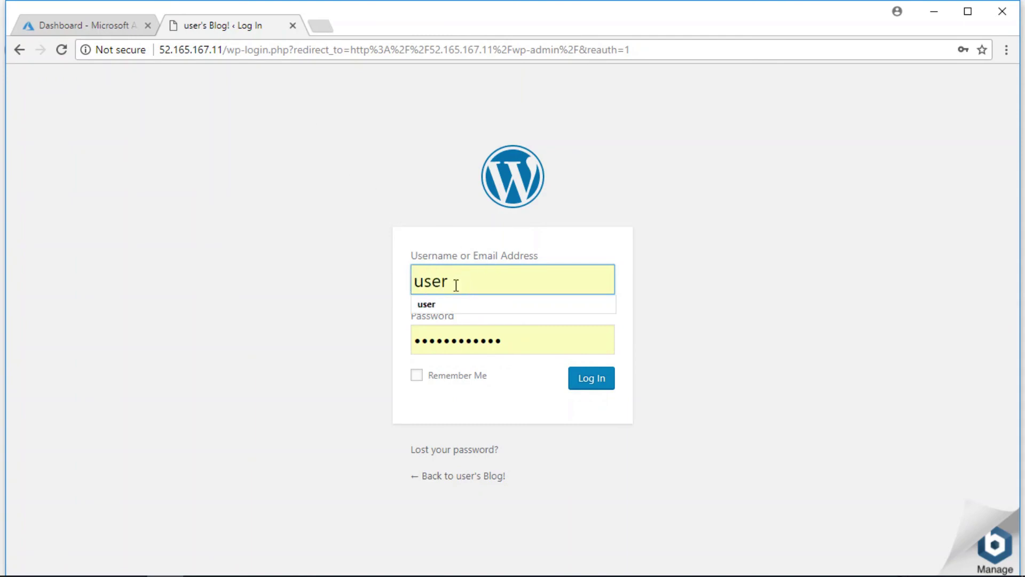
click(423, 307)
double_click(519, 338)
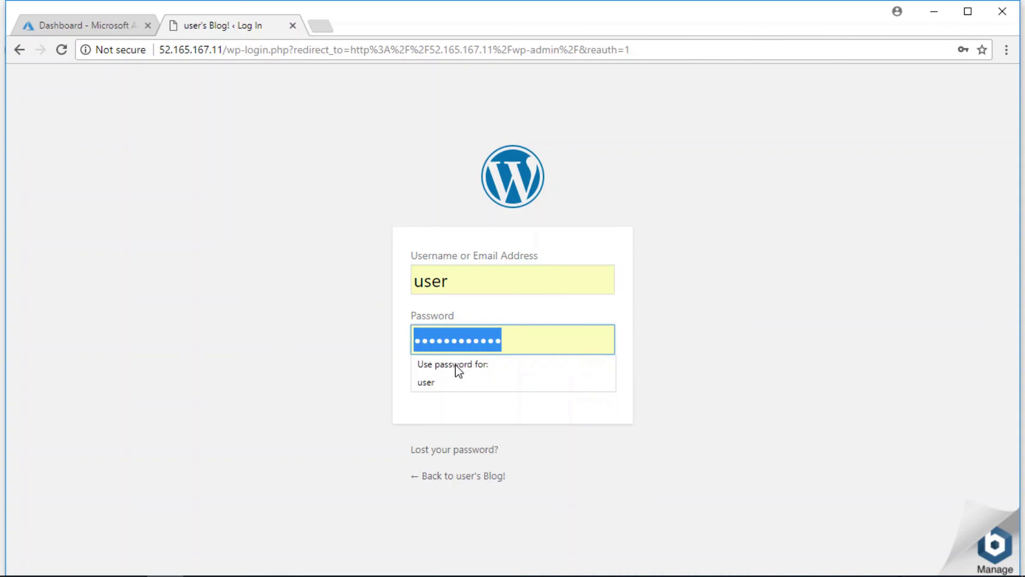
key(BackSpace)
key(ctrl+v)
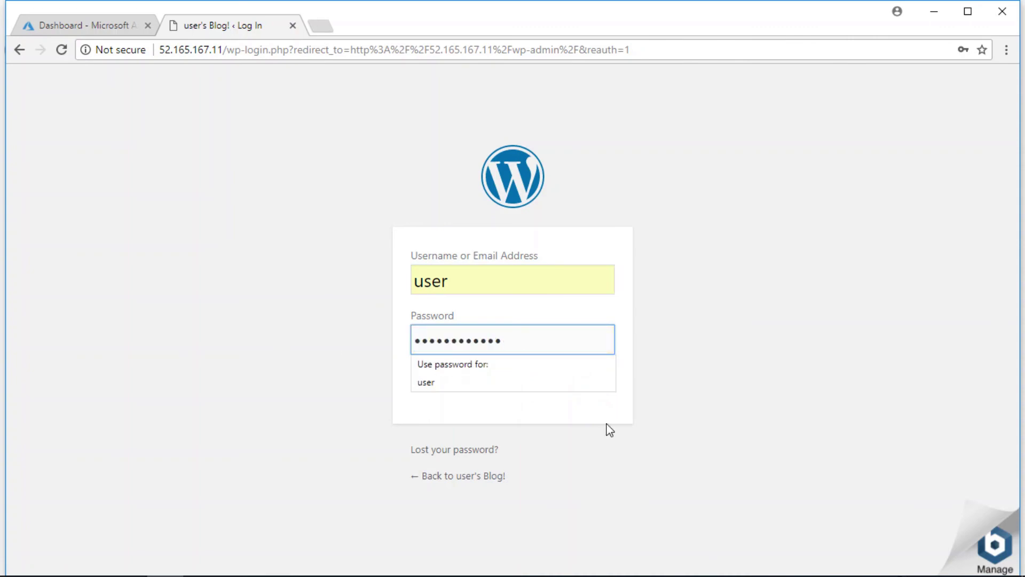
click(626, 443)
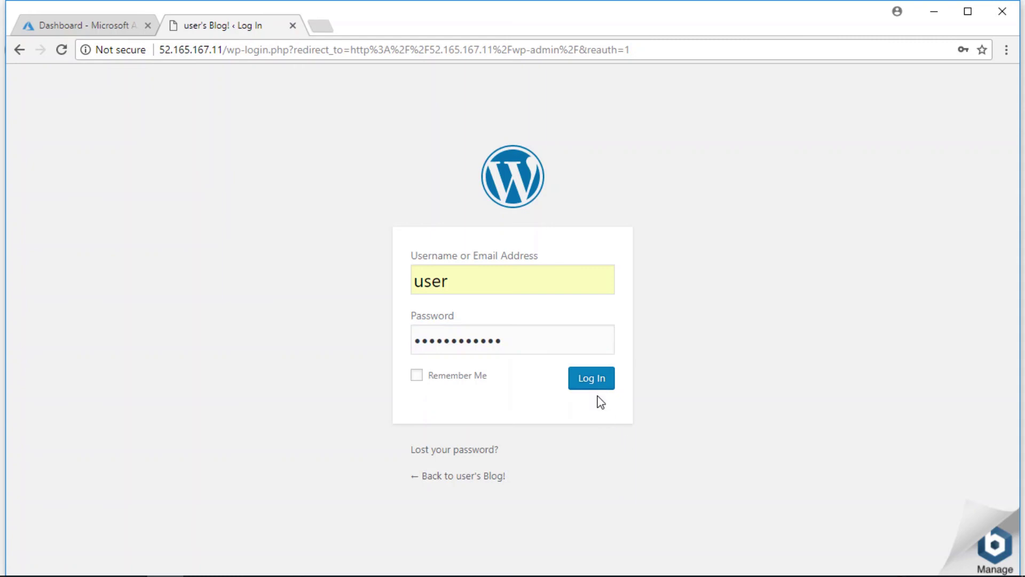
click(592, 379)
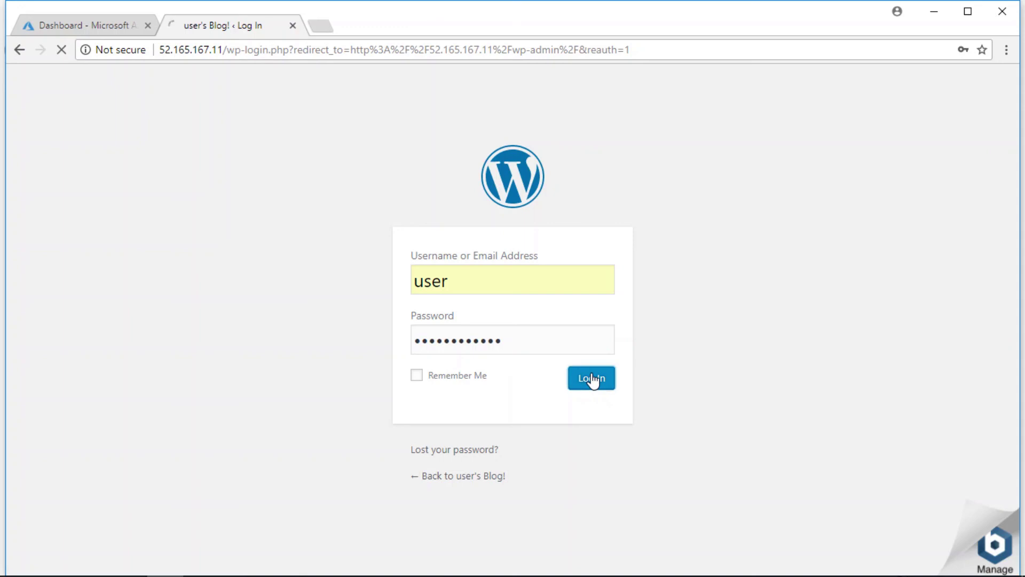